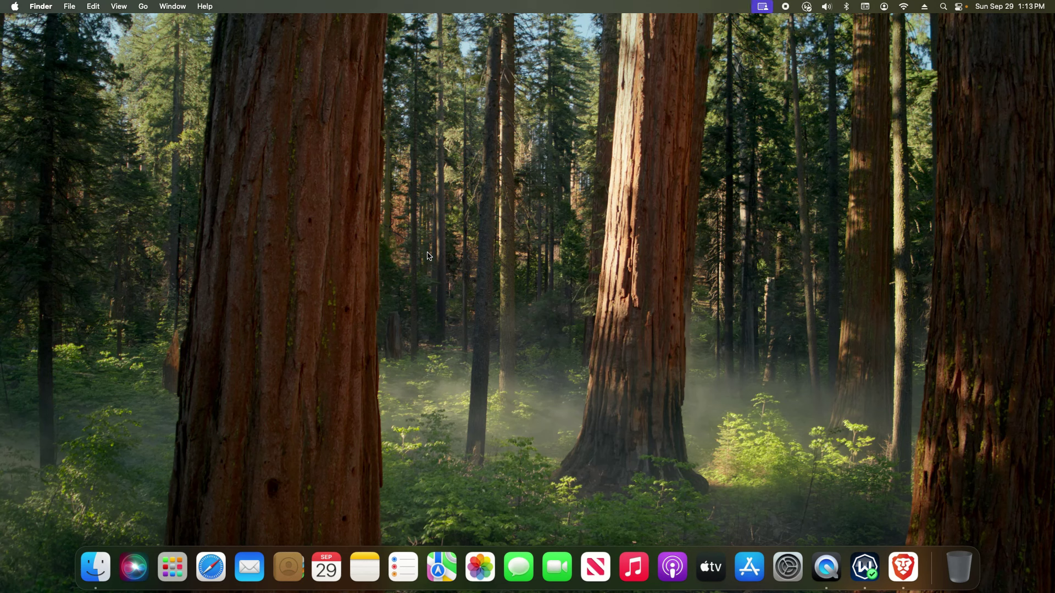
Capture a dragged region of the forest desktop and save it to the Desktop after previewing.
key(super+shift+4)
drag(175, 106, 561, 371)
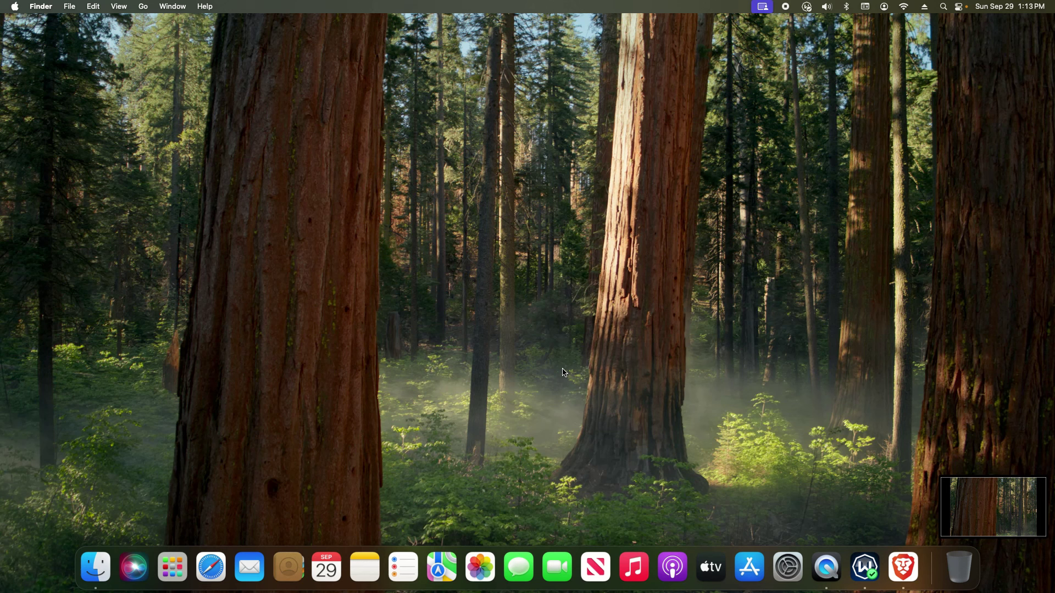
click(970, 494)
key(Escape)
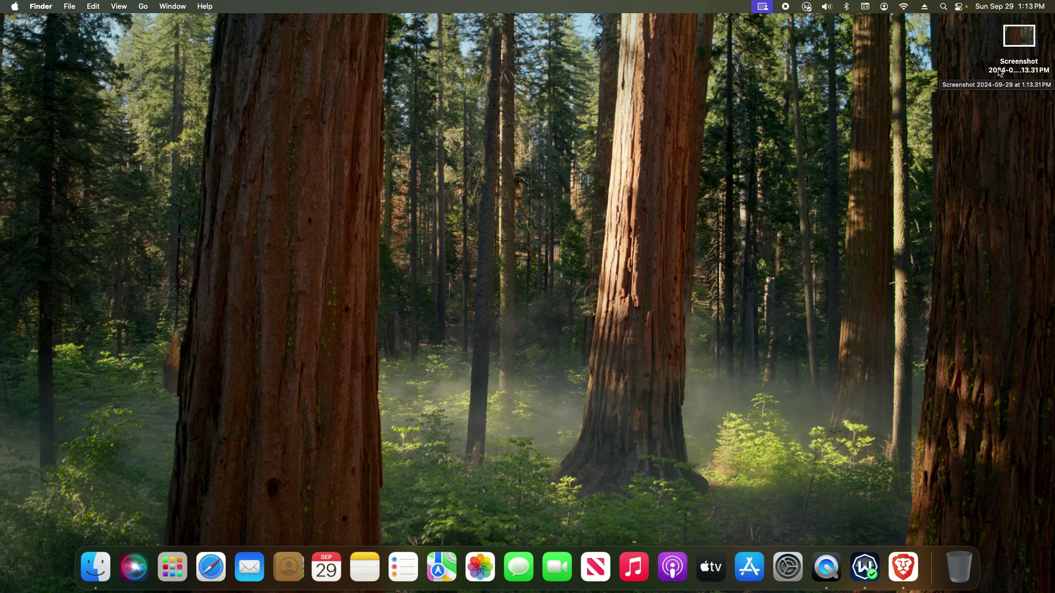
key(cmd+shift+5)
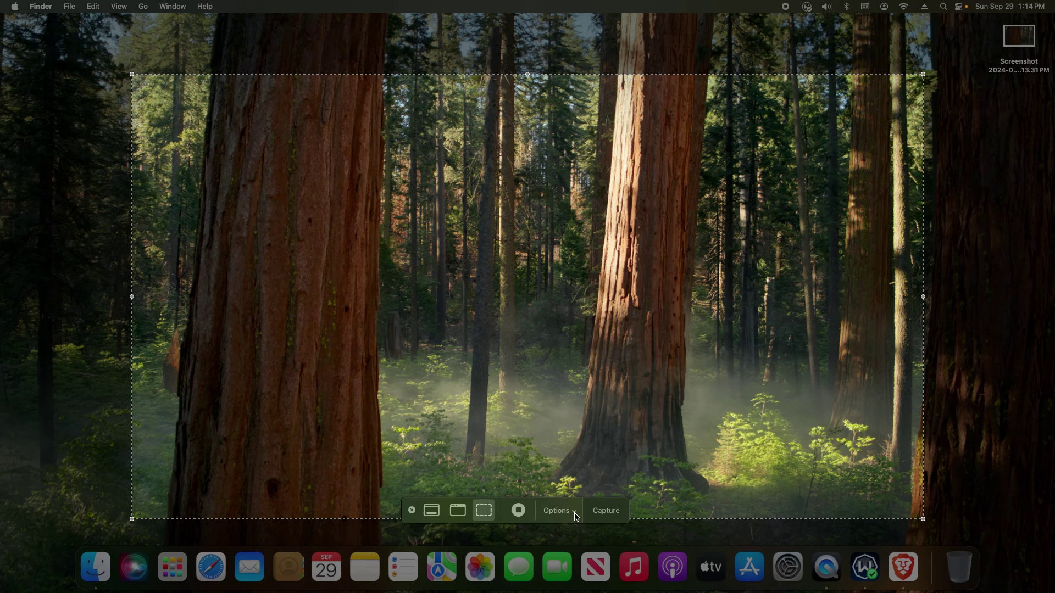
click(575, 515)
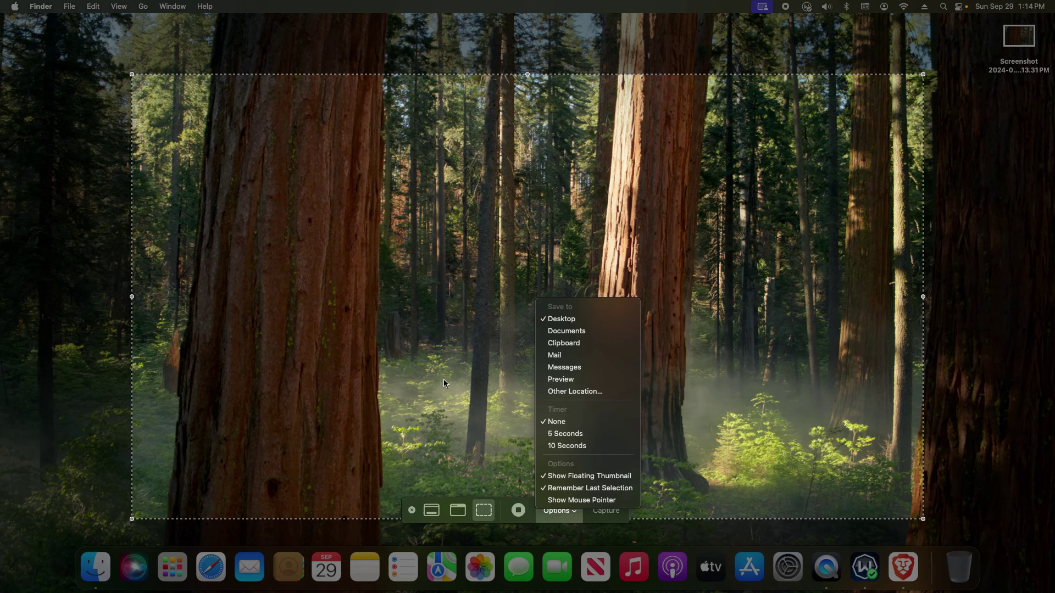
click(412, 511)
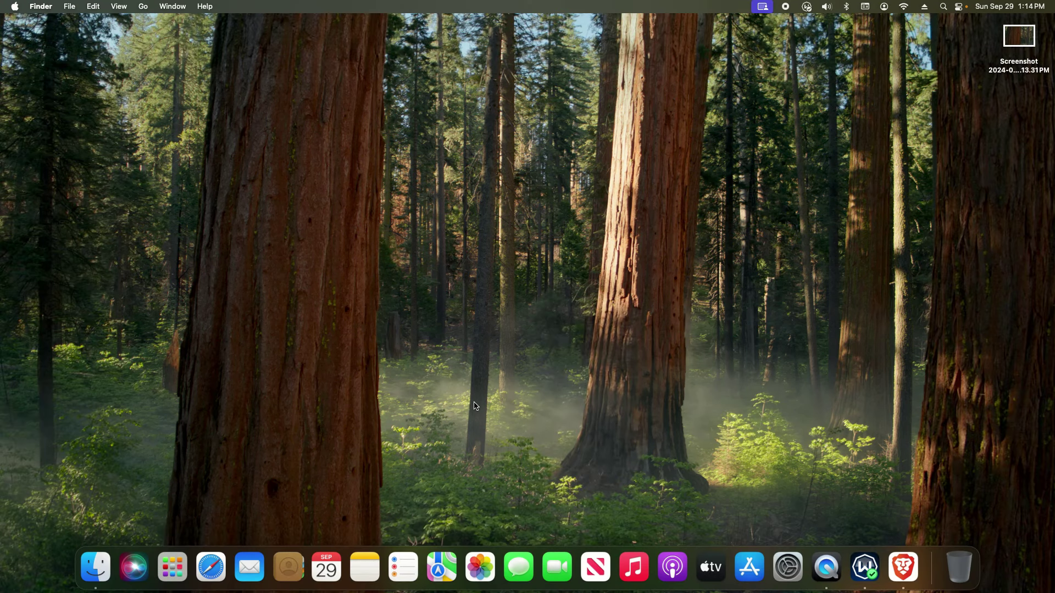